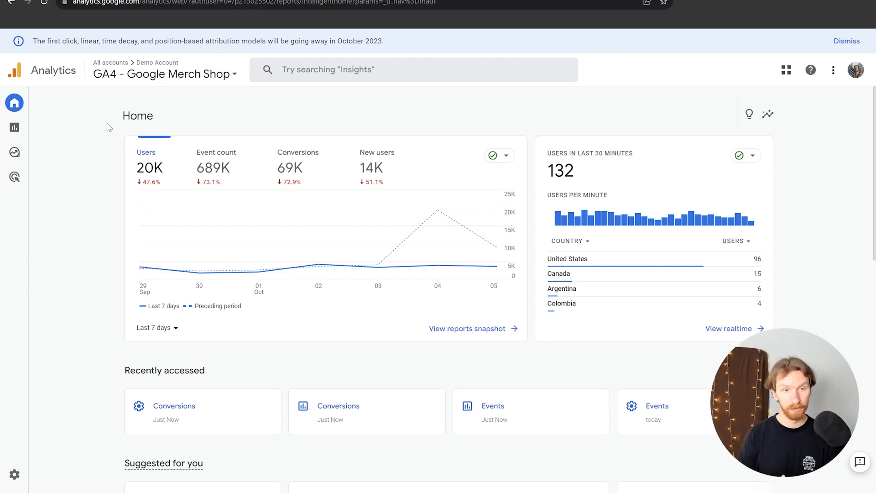
Open the demo property's Conversions settings in Admin and review the full list of conversion events.
{"action": "mouse_move", "coordinate": [23, 333]}
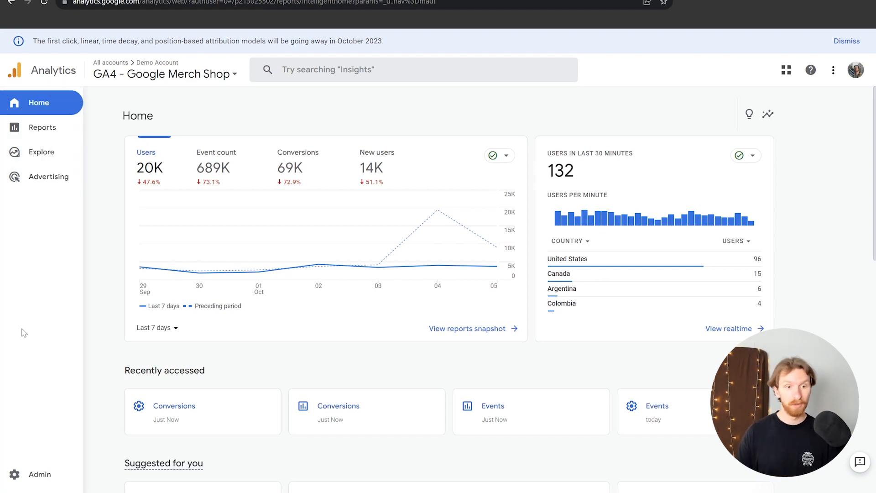
{"action": "left_click", "coordinate": [33, 480]}
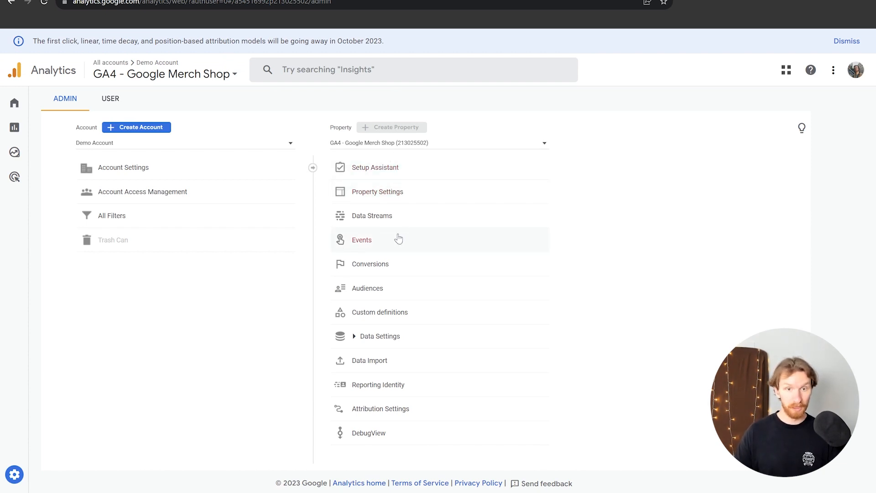
{"action": "left_click", "coordinate": [381, 269]}
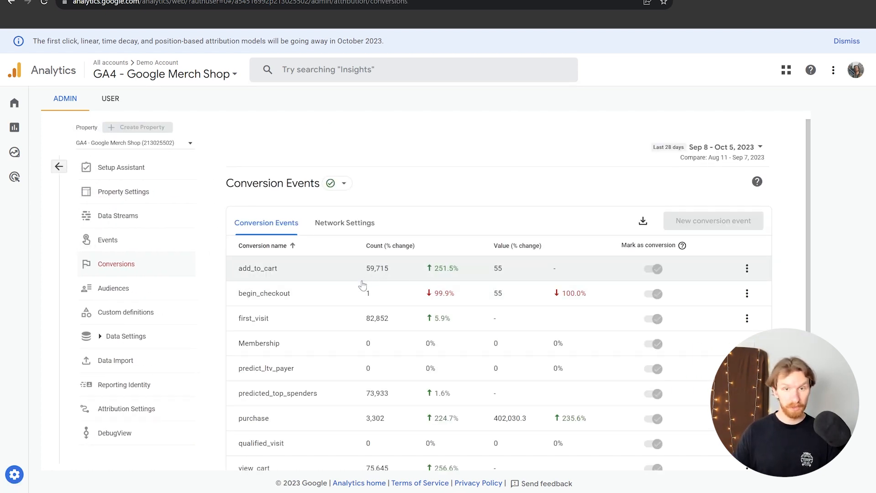
{"action": "scroll", "coordinate": [363, 285], "scroll_direction": "down", "scroll_amount": 3}
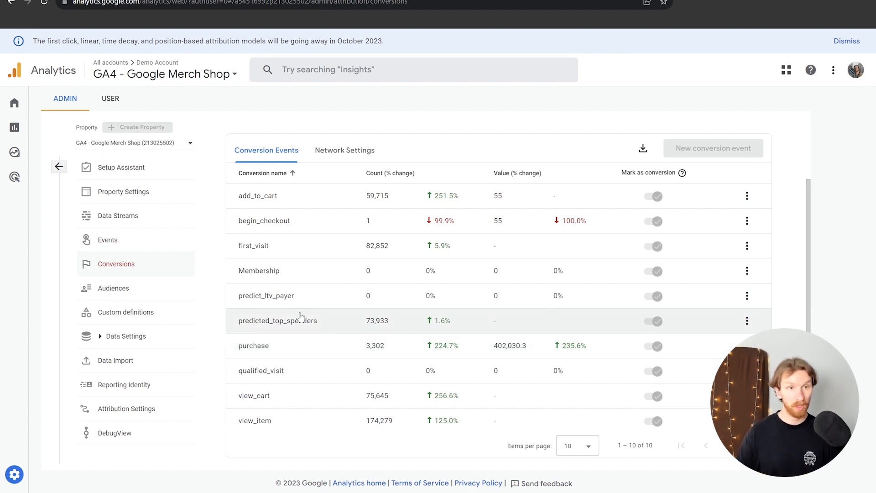
Open the Engagement report on conversions and examine the conversions, users and revenue per event name.
{"action": "left_click", "coordinate": [22, 129]}
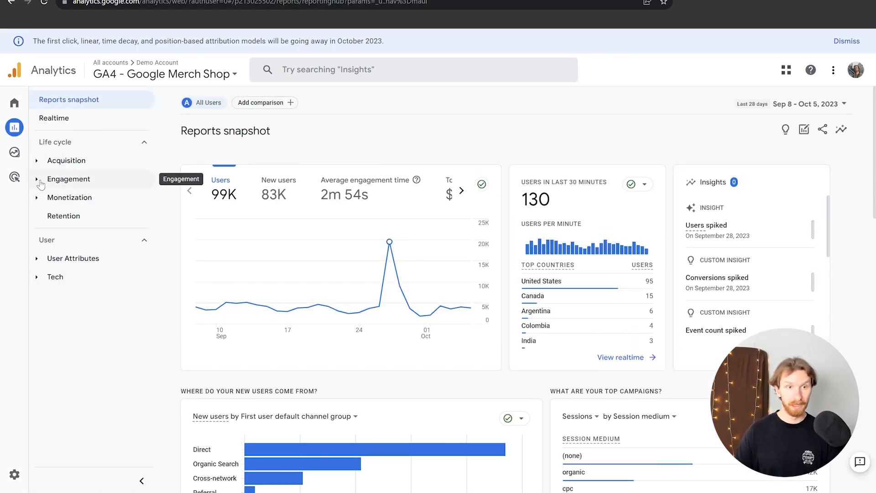
{"action": "left_click", "coordinate": [39, 182]}
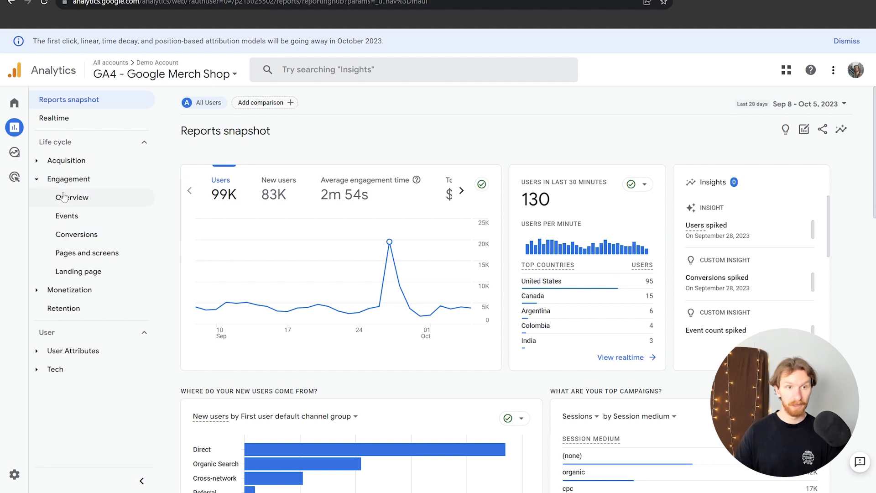
{"action": "left_click", "coordinate": [73, 235]}
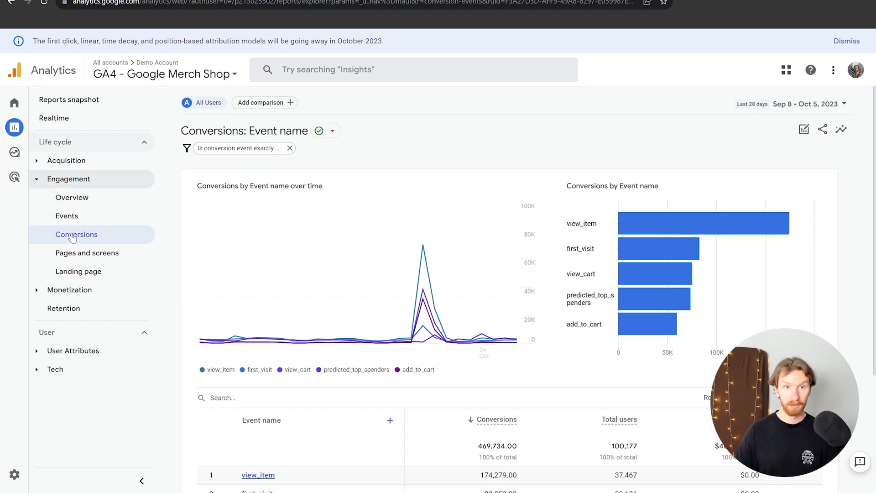
{"action": "scroll", "coordinate": [370, 269], "scroll_direction": "down", "scroll_amount": 4}
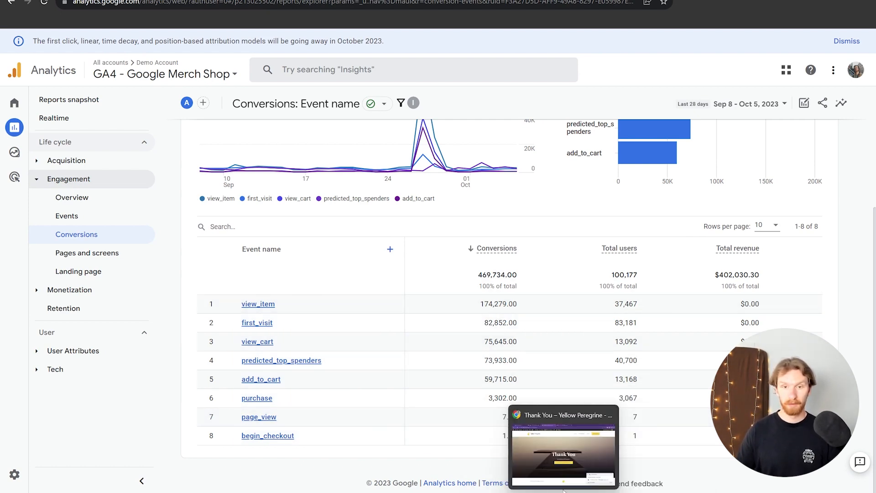
Switch to the Yellow Peregrine site's Thank You page in the other browser window and select its URL.
{"action": "left_click", "coordinate": [564, 490]}
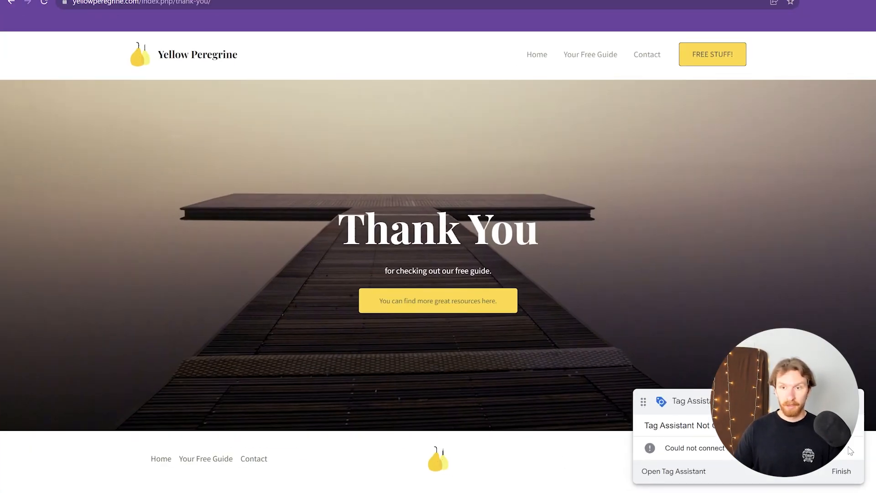
{"action": "left_click", "coordinate": [301, 0]}
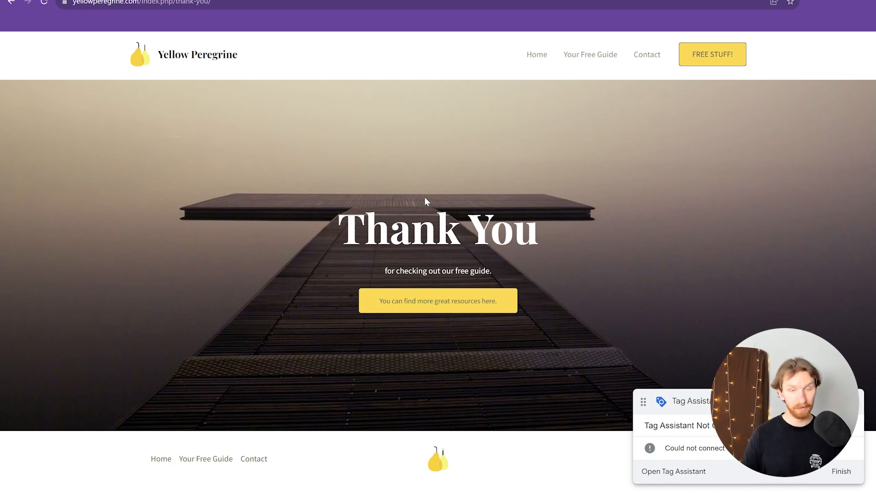
{"action": "mouse_move", "coordinate": [586, 492]}
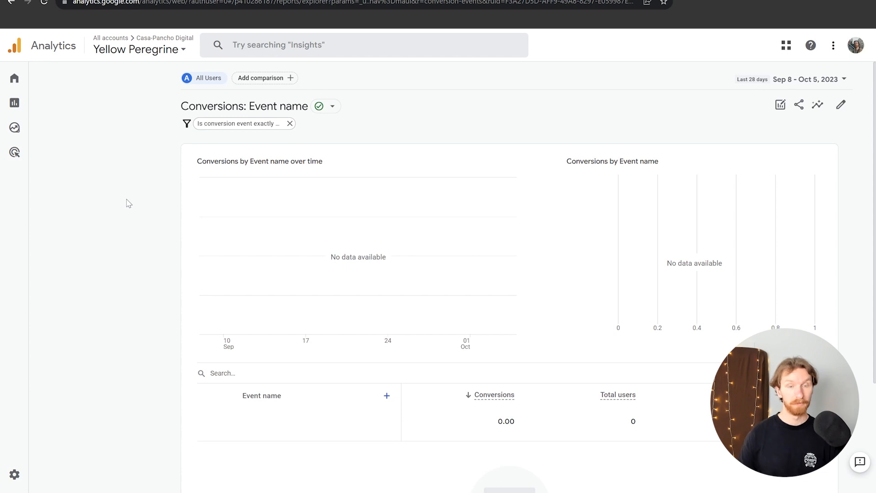
Start a new custom event in the Yellow Peregrine property's Events settings and name it resource_fifty.
{"action": "mouse_move", "coordinate": [13, 483]}
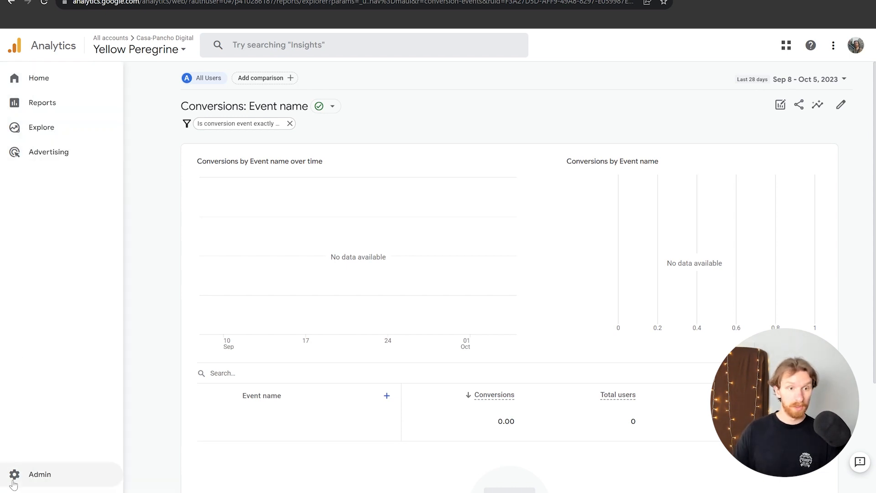
{"action": "left_click", "coordinate": [24, 477]}
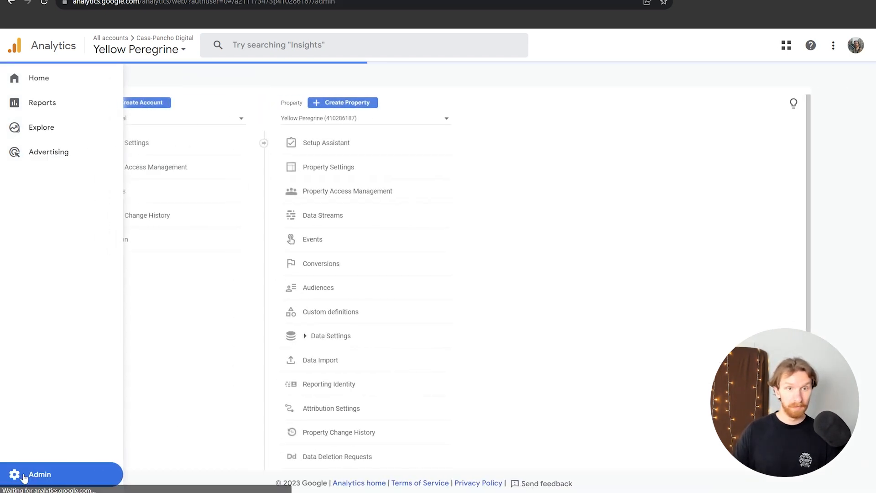
{"action": "left_click", "coordinate": [363, 243]}
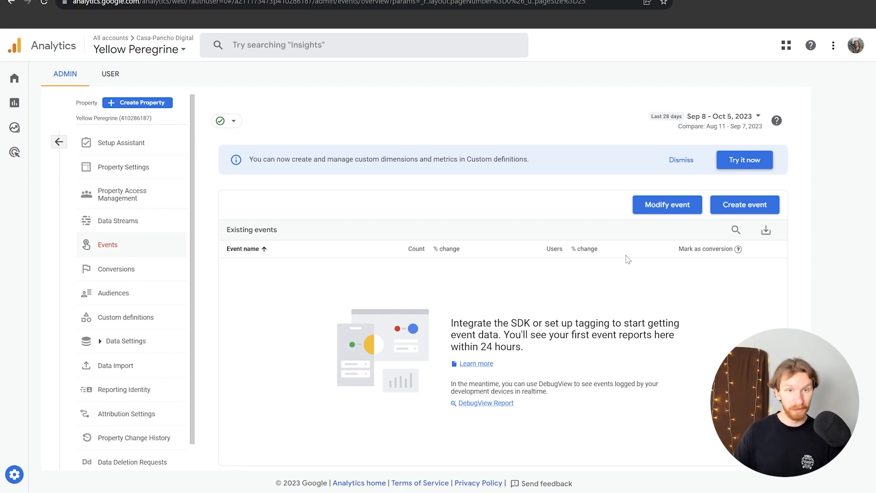
{"action": "left_click", "coordinate": [743, 207]}
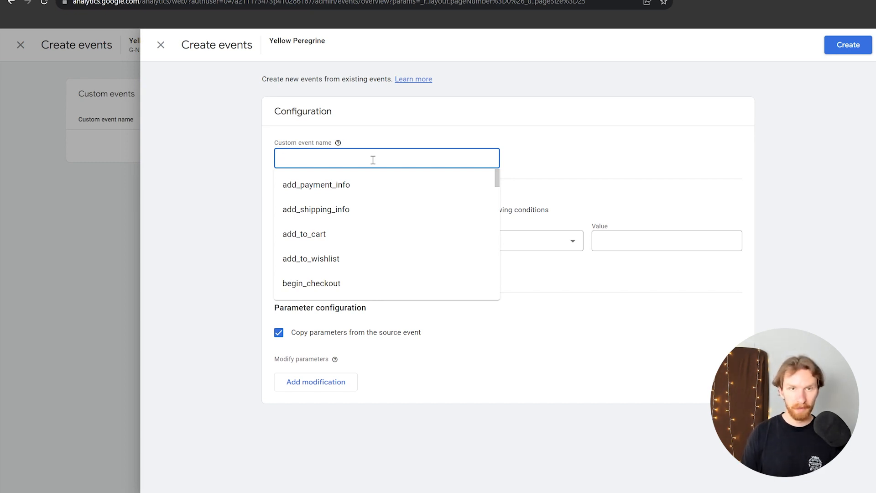
{"action": "type", "text": "resource_fifty"}
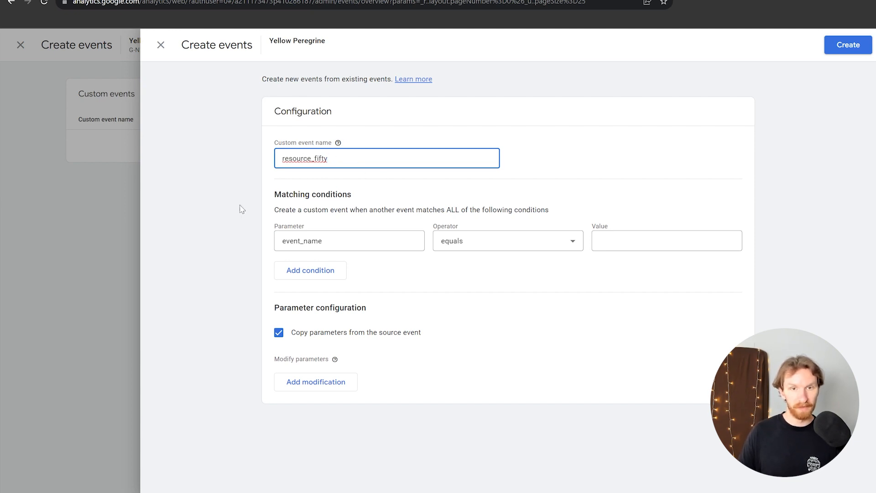
Set the matching condition's parameter to page_location and its operator to contains.
{"action": "left_click", "coordinate": [329, 242]}
{"action": "key", "text": "BackSpace"}
{"action": "key", "text": "BackSpace"}
{"action": "key", "text": "BackSpace"}
{"action": "key", "text": "BackSpace"}
{"action": "key", "text": "BackSpace"}
{"action": "key", "text": "BackSpace"}
{"action": "key", "text": "BackSpace"}
{"action": "key", "text": "BackSpace"}
{"action": "key", "text": "BackSpace"}
{"action": "key", "text": "BackSpace"}
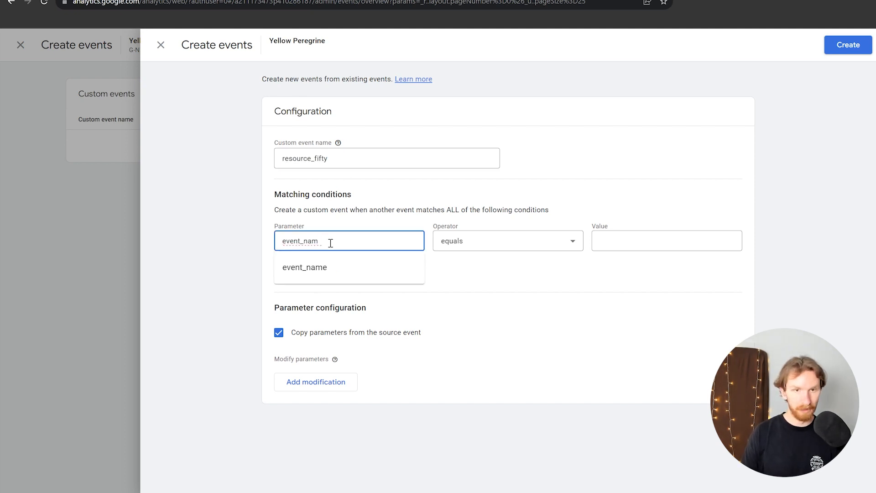
{"action": "type", "text": "pag"}
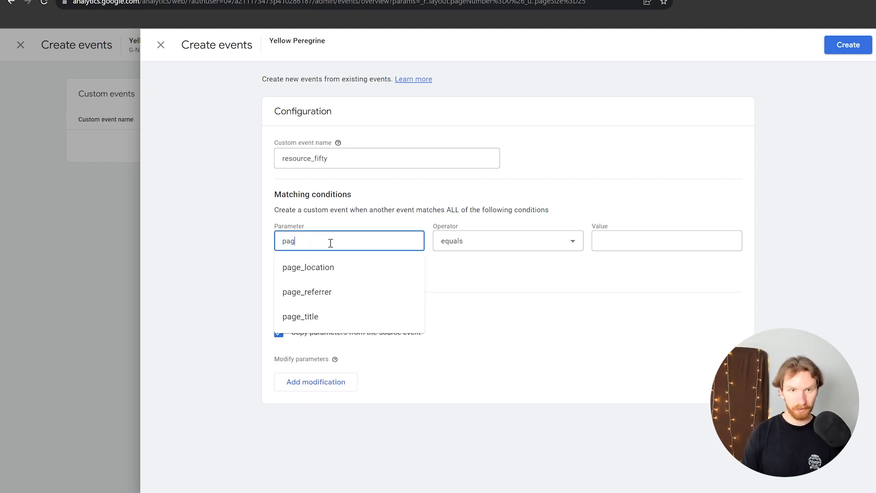
{"action": "type", "text": "e"}
{"action": "left_click", "coordinate": [318, 269]}
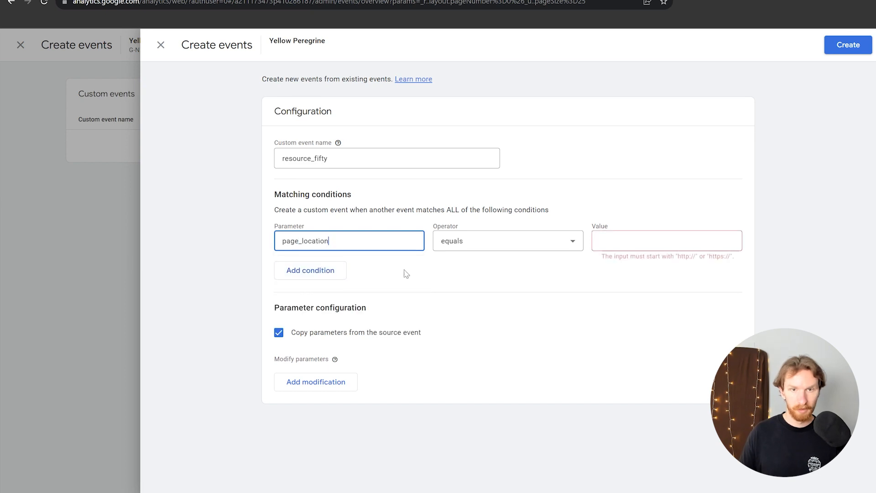
{"action": "left_click", "coordinate": [516, 246]}
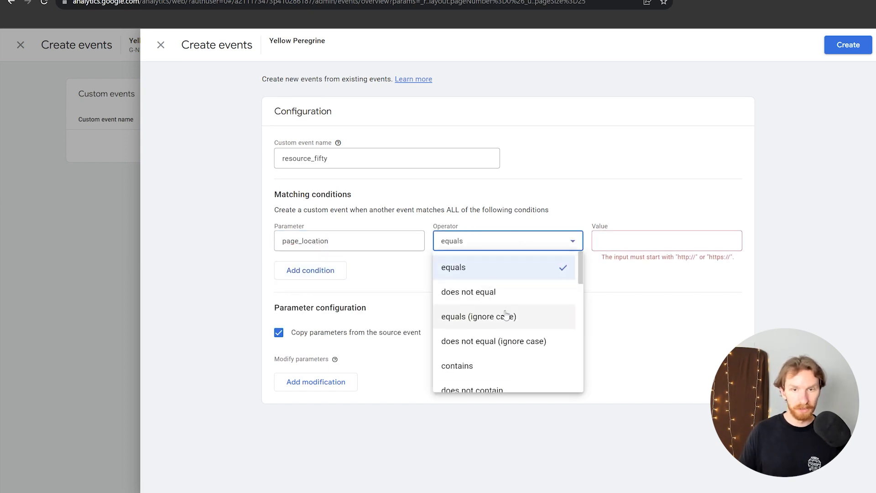
{"action": "left_click", "coordinate": [475, 367]}
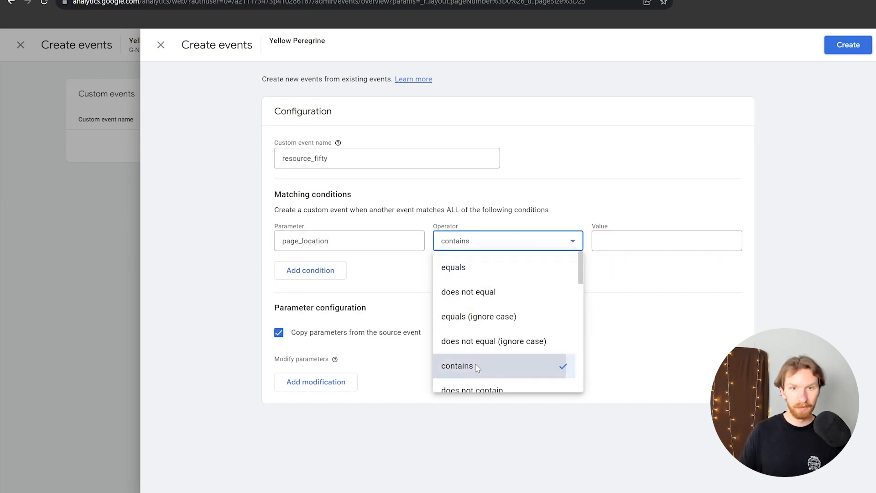
Copy the Thank You page's URL from the other browser window and paste it as the condition's value.
{"action": "left_click", "coordinate": [632, 239]}
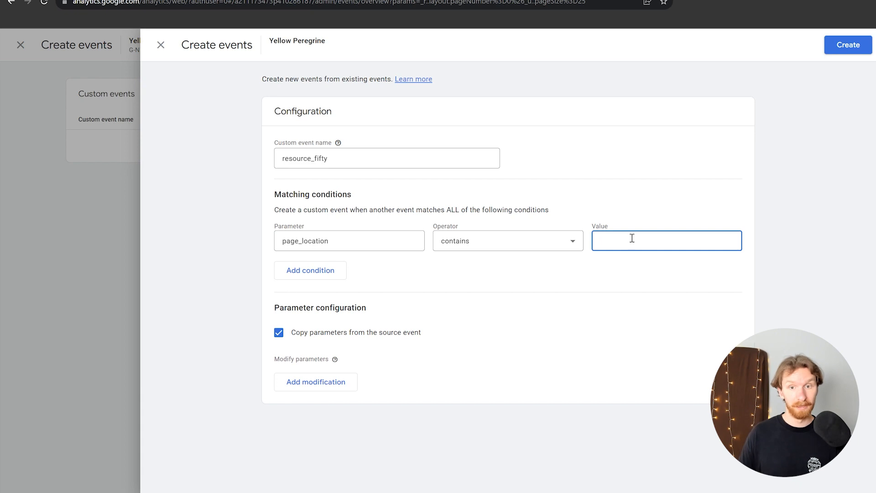
{"action": "mouse_move", "coordinate": [563, 490]}
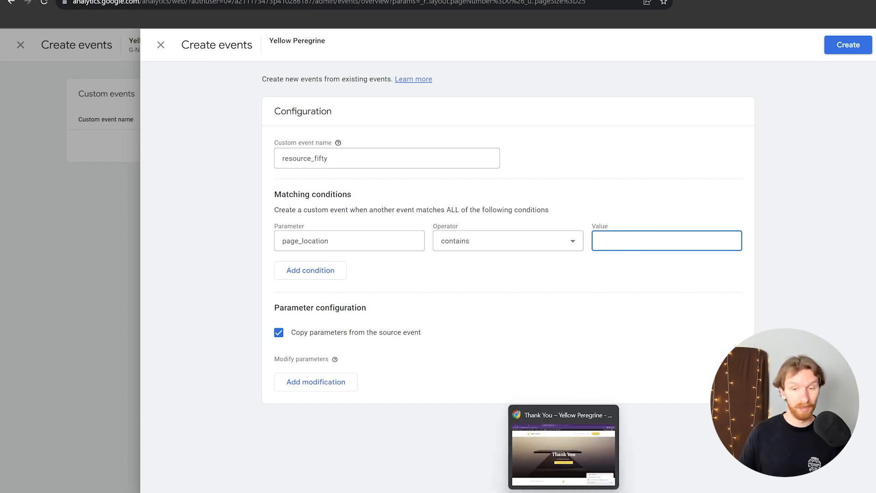
{"action": "left_click", "coordinate": [564, 454]}
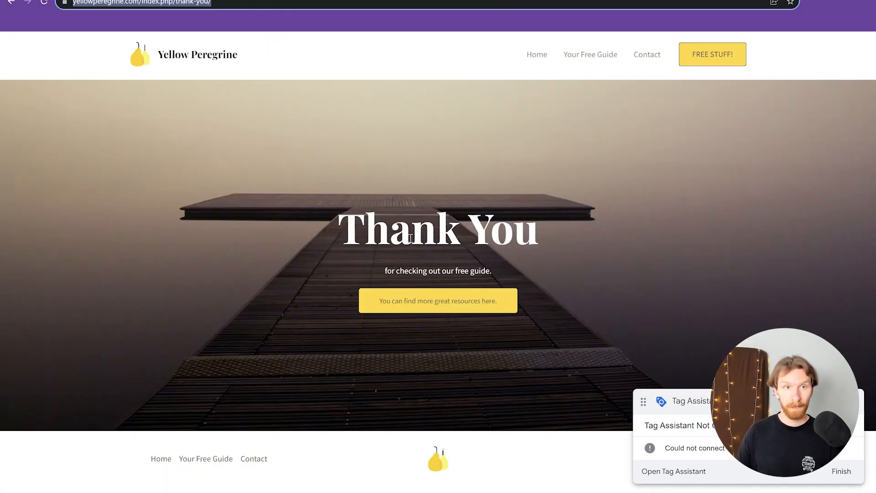
{"action": "right_click", "coordinate": [197, 4]}
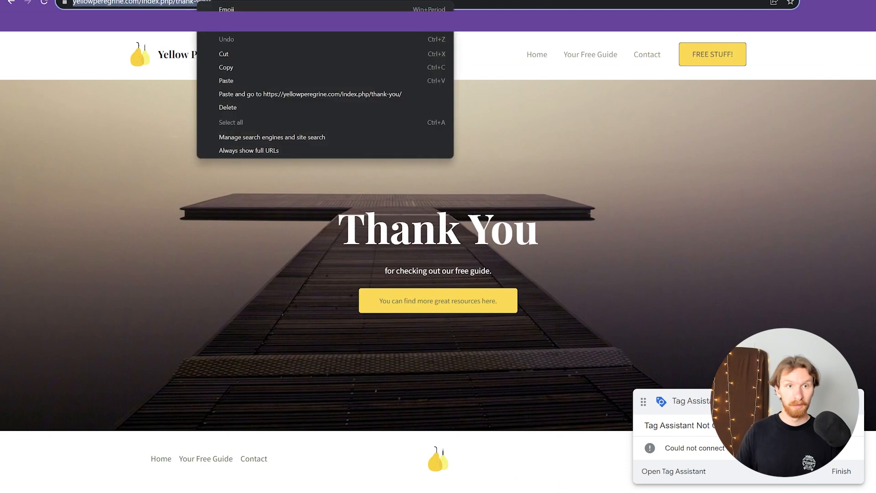
{"action": "left_click", "coordinate": [225, 67]}
{"action": "key", "text": "alt+Tab"}
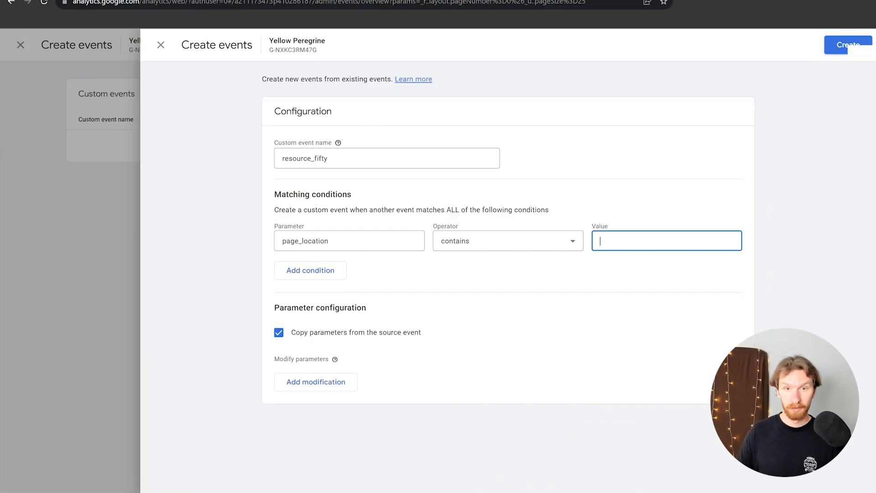
{"action": "key", "text": "ctrl+v"}
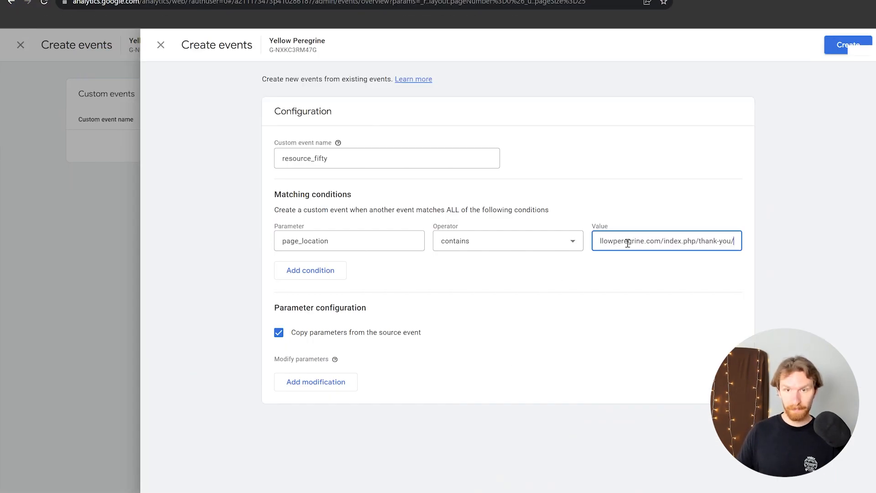
Switch the page_location condition's operator to equals and back to contains.
{"action": "left_click", "coordinate": [569, 244]}
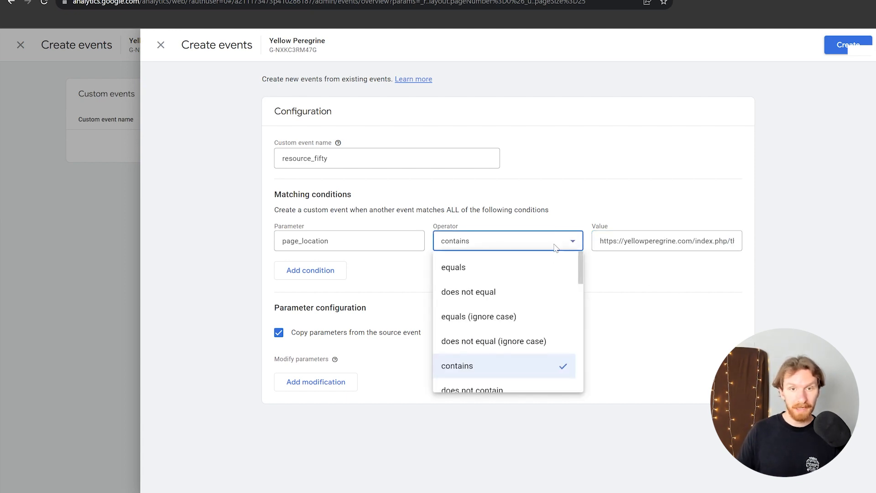
{"action": "left_click", "coordinate": [492, 270]}
{"action": "left_click", "coordinate": [573, 243]}
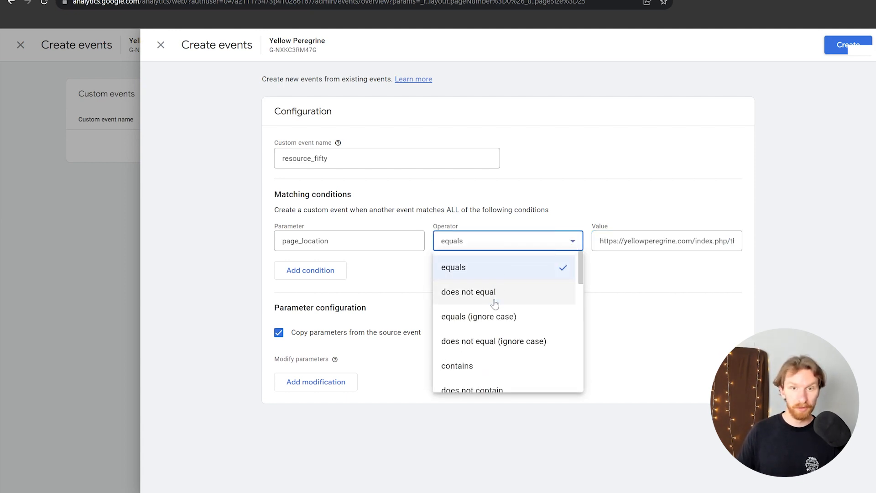
{"action": "left_click", "coordinate": [489, 365]}
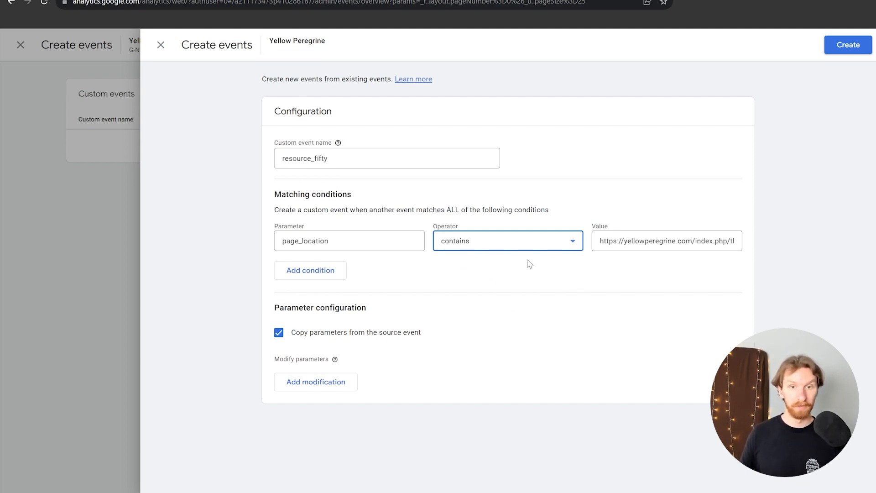
Check the URL in the condition's value through to its end.
{"action": "left_click", "coordinate": [681, 238]}
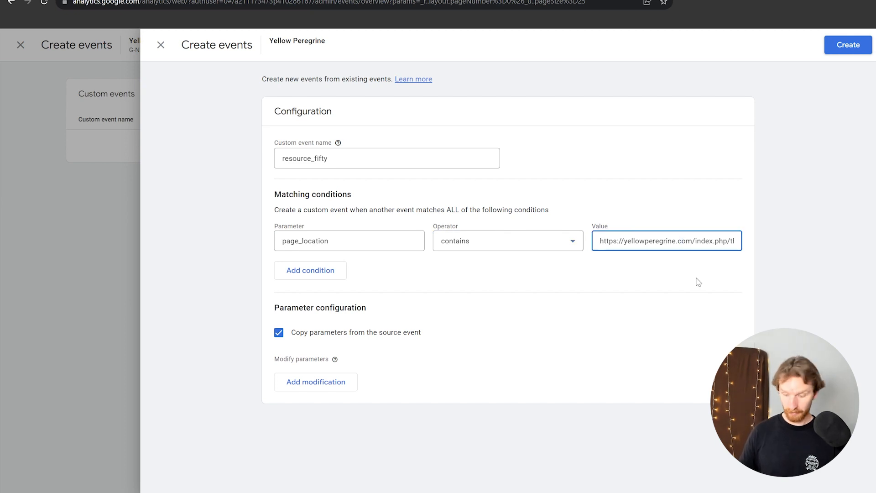
{"action": "key", "text": "Right"}
{"action": "key", "text": "Right"}
{"action": "key", "text": "Right"}
{"action": "key", "text": "Right"}
{"action": "key", "text": "Right"}
{"action": "key", "text": "Right"}
{"action": "key", "text": "Right"}
{"action": "key", "text": "Right"}
{"action": "key", "text": "Right"}
{"action": "key", "text": "Right"}
{"action": "key", "text": "Right"}
{"action": "key", "text": "Right"}
{"action": "key", "text": "Right"}
{"action": "key", "text": "Right"}
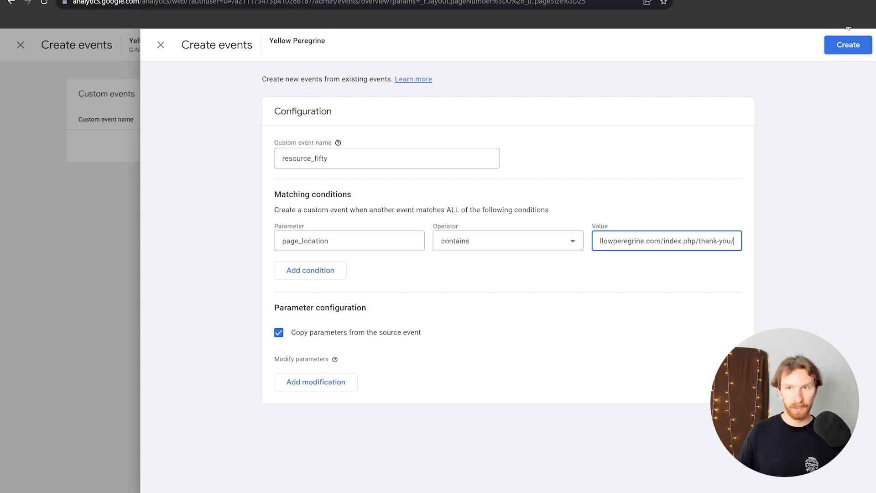
Create the resource_fifty event and close the custom events list to return to the property's Events settings.
{"action": "left_click", "coordinate": [840, 48]}
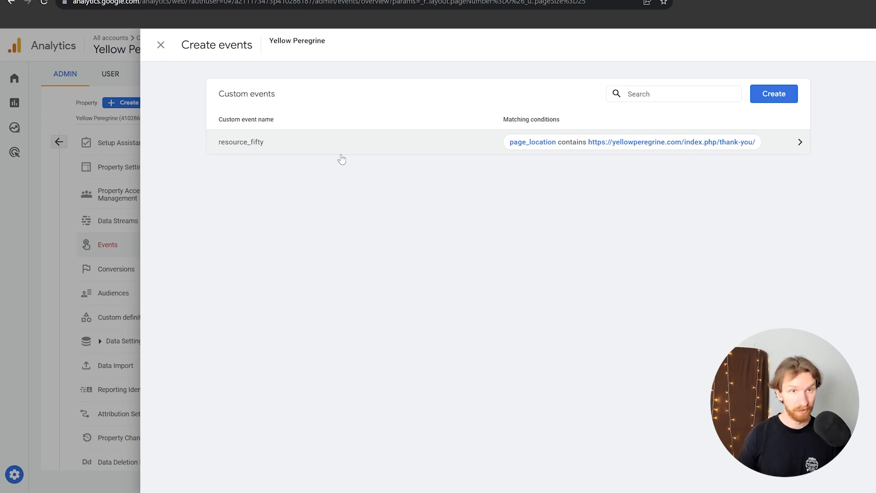
{"action": "left_click", "coordinate": [159, 46]}
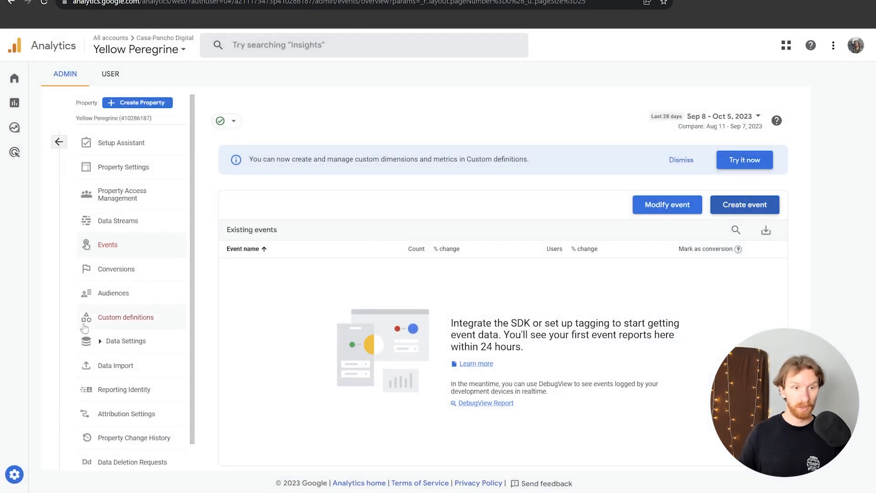
{"action": "scroll", "coordinate": [118, 462], "scroll_direction": "down", "scroll_amount": 1}
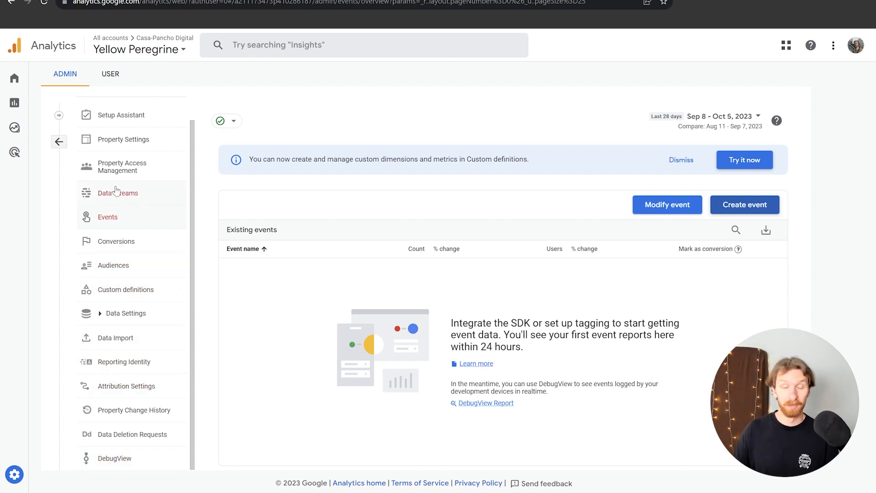
Open the Realtime report for the Yellow Peregrine property.
{"action": "left_click", "coordinate": [15, 104]}
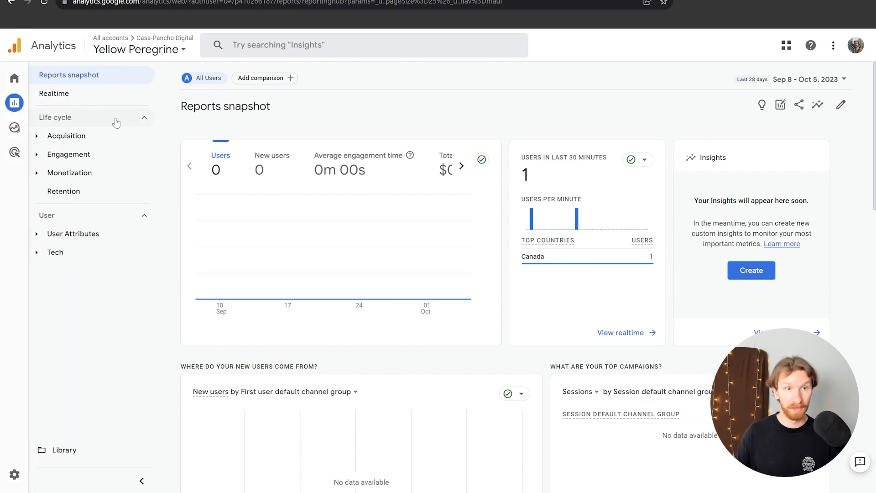
{"action": "left_click", "coordinate": [49, 98]}
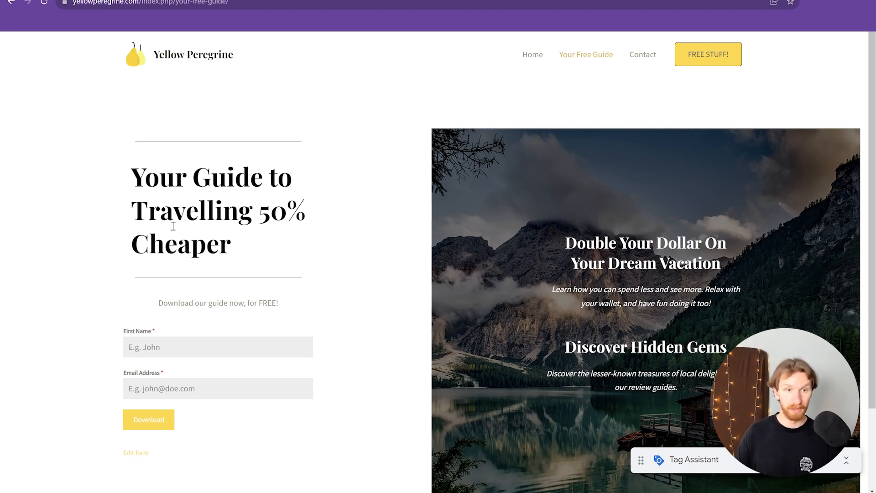
Submit the download form on the website's Your Free Guide page with a first name and a test e-mail address.
{"action": "left_click", "coordinate": [166, 350]}
{"action": "type", "text": "scott"}
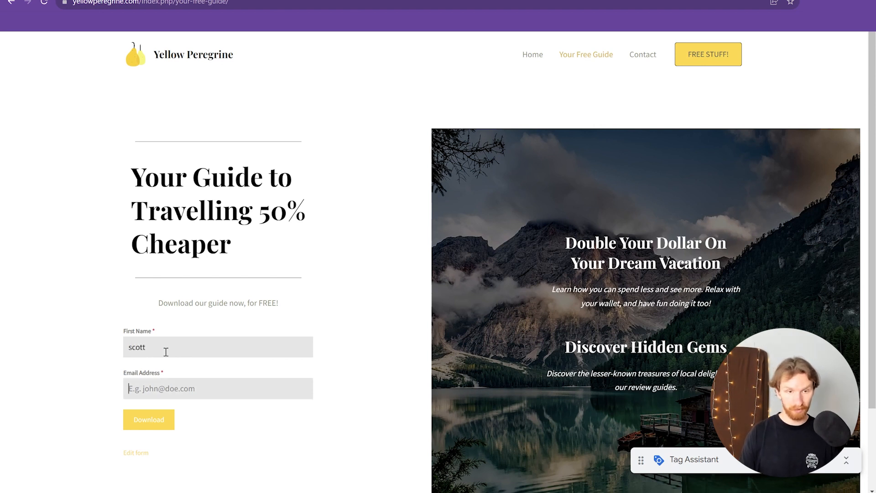
{"action": "type", "text": "test@test.com"}
{"action": "left_click", "coordinate": [151, 420]}
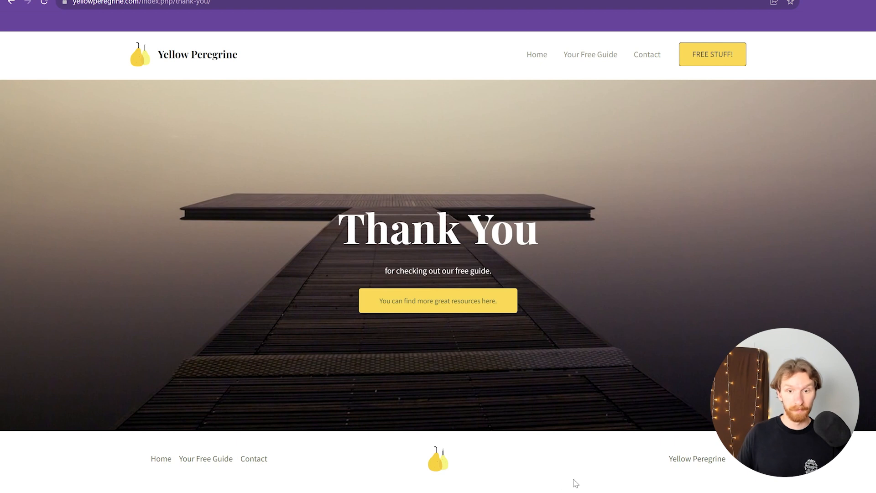
Return to the Realtime overview in Google Analytics and look through its cards for the new event.
{"action": "left_click", "coordinate": [541, 491]}
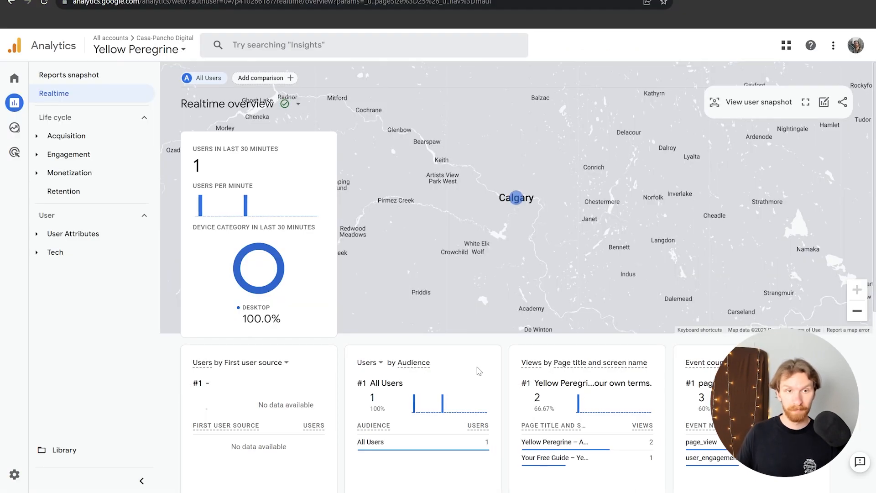
{"action": "scroll", "coordinate": [486, 136], "scroll_direction": "down", "scroll_amount": 3}
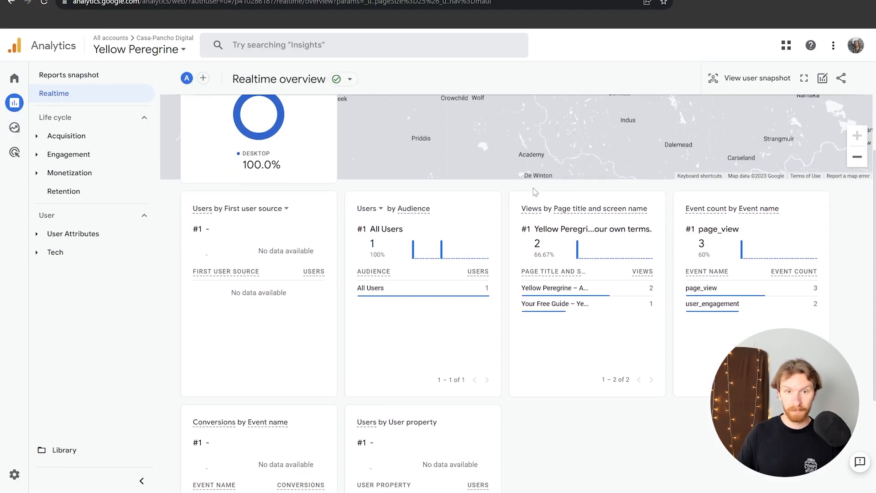
{"action": "scroll", "coordinate": [460, 174], "scroll_direction": "down", "scroll_amount": 4}
{"action": "scroll", "coordinate": [460, 174], "scroll_direction": "up", "scroll_amount": 6}
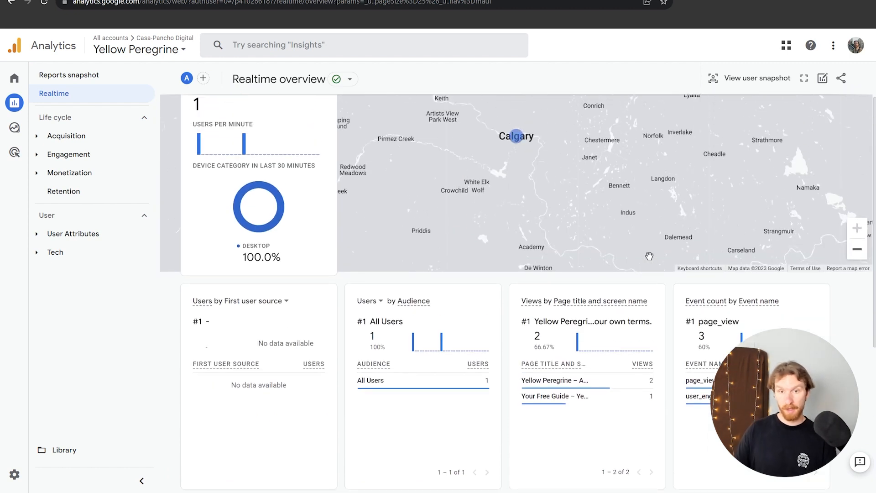
{"action": "scroll", "coordinate": [656, 255], "scroll_direction": "down", "scroll_amount": 2}
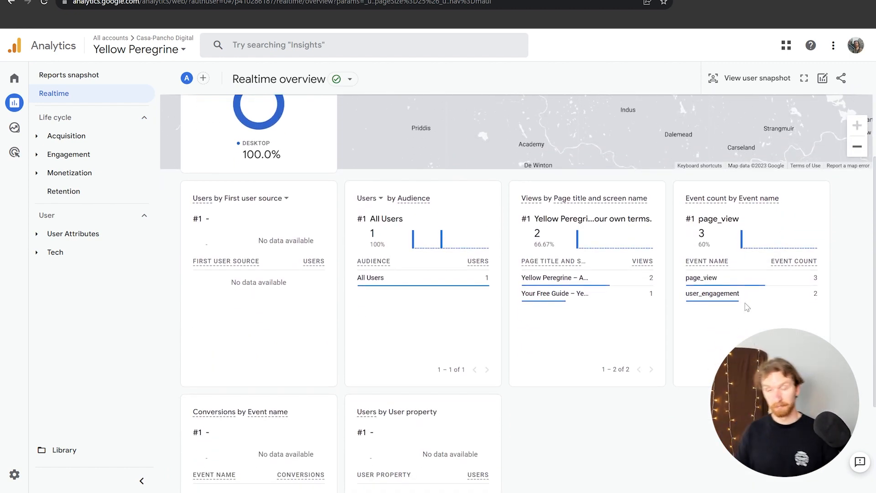
{"action": "mouse_move", "coordinate": [748, 311]}
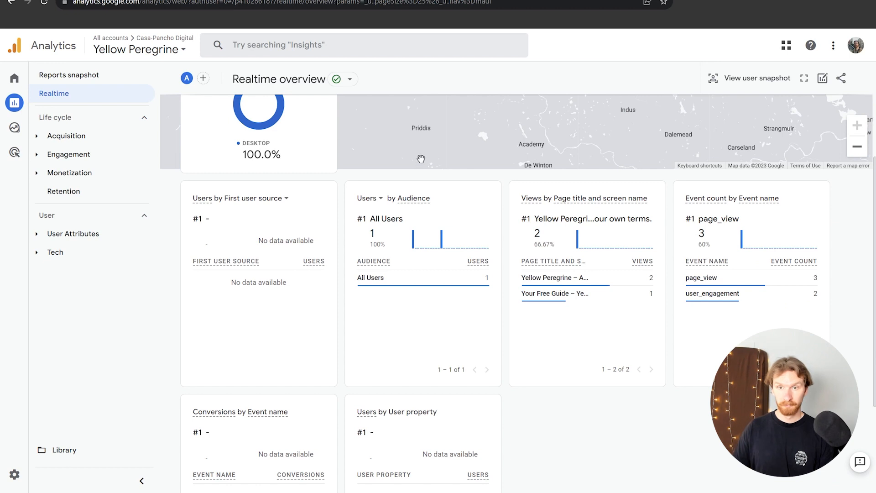
Inspect the page_view event's parameters in the Event count by Event name card and return to the list of event names.
{"action": "left_click", "coordinate": [694, 277]}
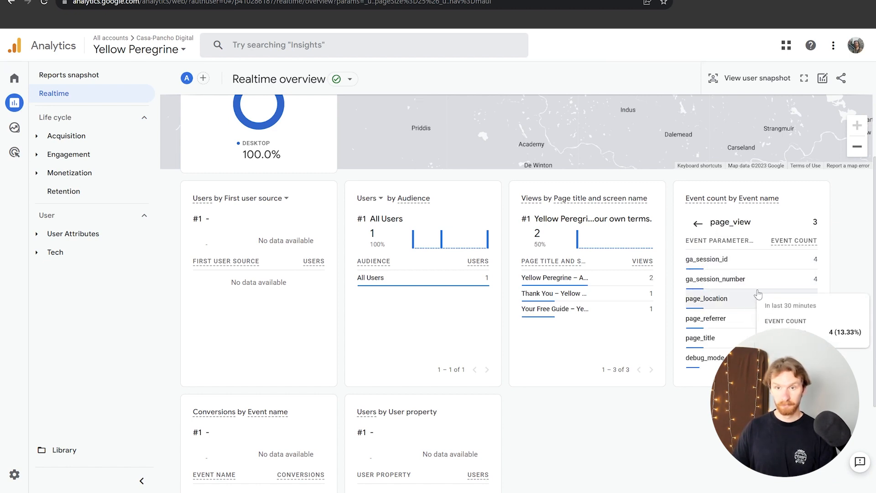
{"action": "left_click", "coordinate": [697, 223]}
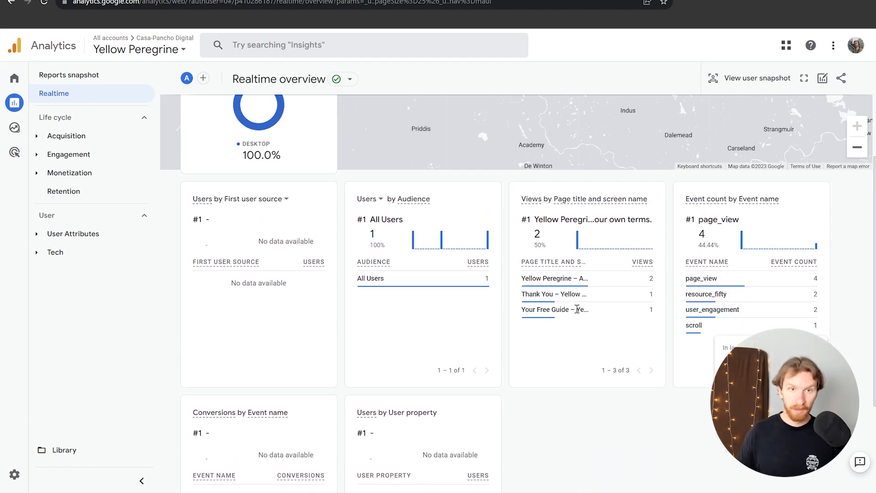
{"action": "scroll", "coordinate": [389, 224], "scroll_direction": "up", "scroll_amount": 3}
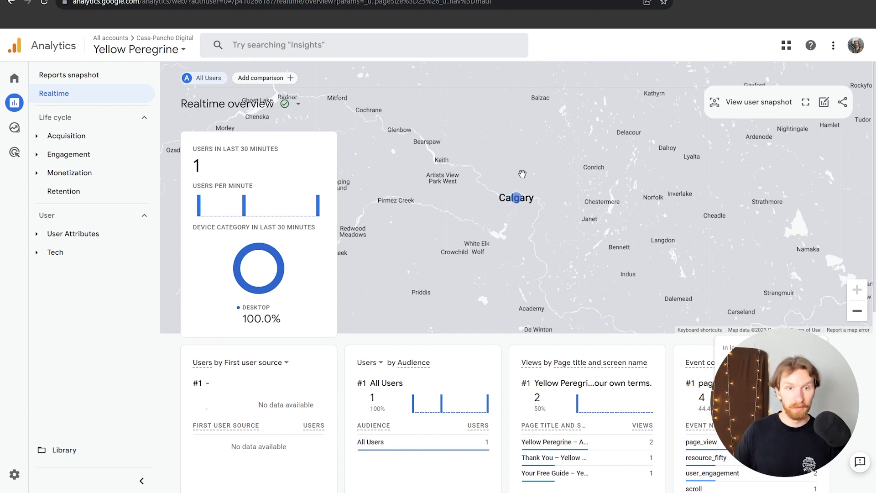
{"action": "scroll", "coordinate": [588, 179], "scroll_direction": "down", "scroll_amount": 2}
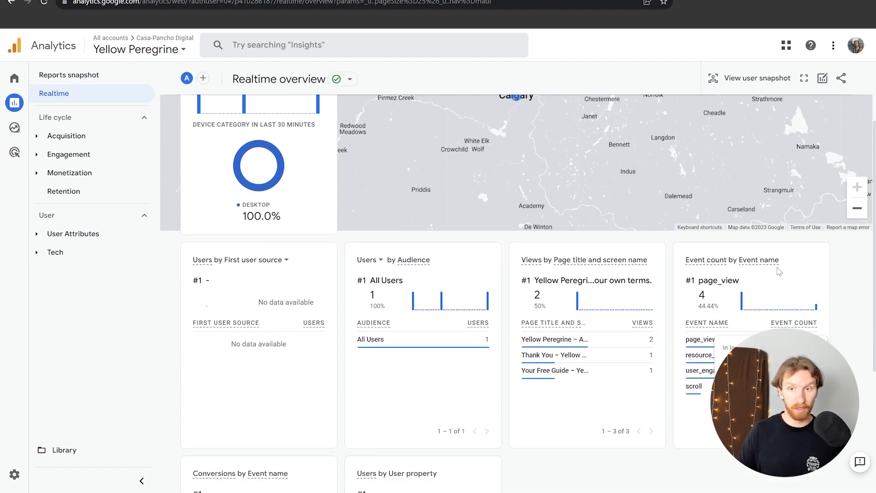
{"action": "scroll", "coordinate": [778, 272], "scroll_direction": "down", "scroll_amount": 2}
Open the resource_fifty event's parameters in the Event count by Event name card and view its page_referrer value.
{"action": "mouse_move", "coordinate": [717, 257]}
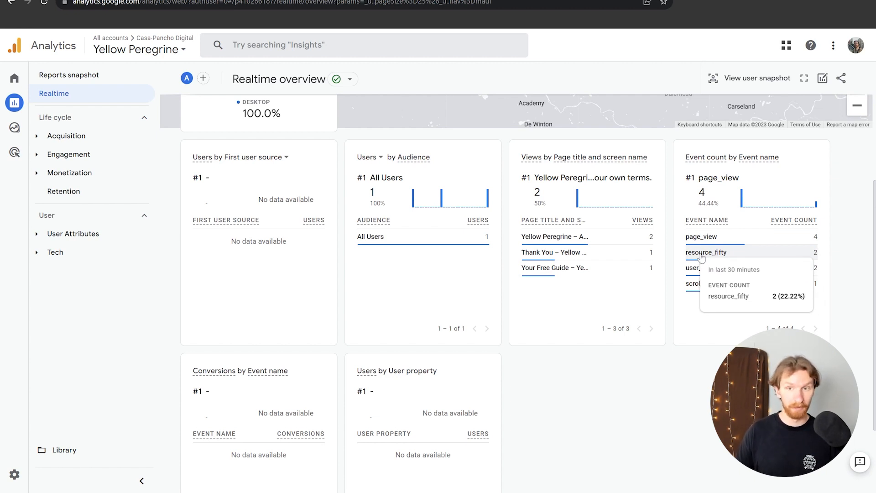
{"action": "left_click", "coordinate": [713, 255]}
{"action": "mouse_move", "coordinate": [715, 240]}
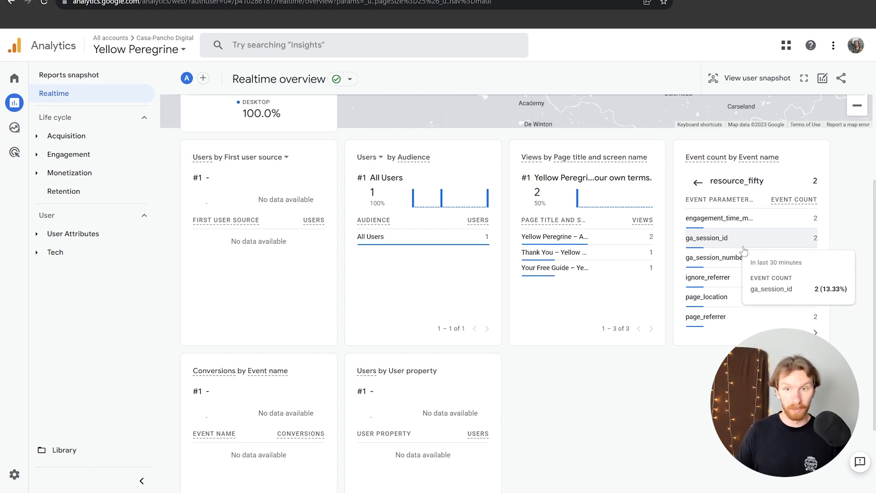
{"action": "left_click", "coordinate": [722, 318]}
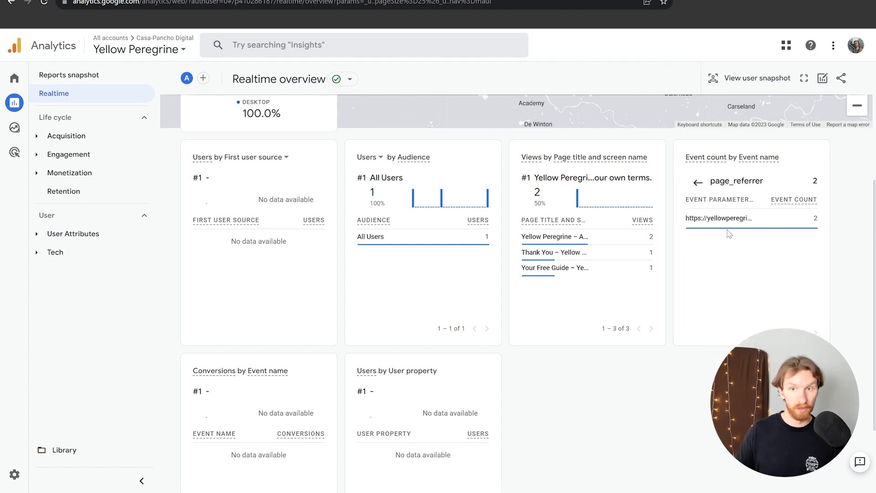
{"action": "mouse_move", "coordinate": [735, 218]}
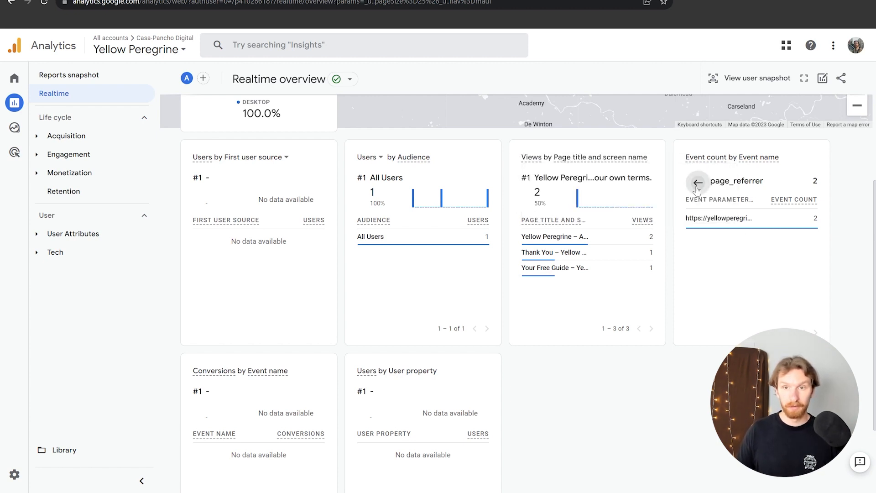
Go back to the resource_fifty parameter list, check its second page and return to the first.
{"action": "left_click", "coordinate": [698, 182]}
{"action": "mouse_move", "coordinate": [743, 259]}
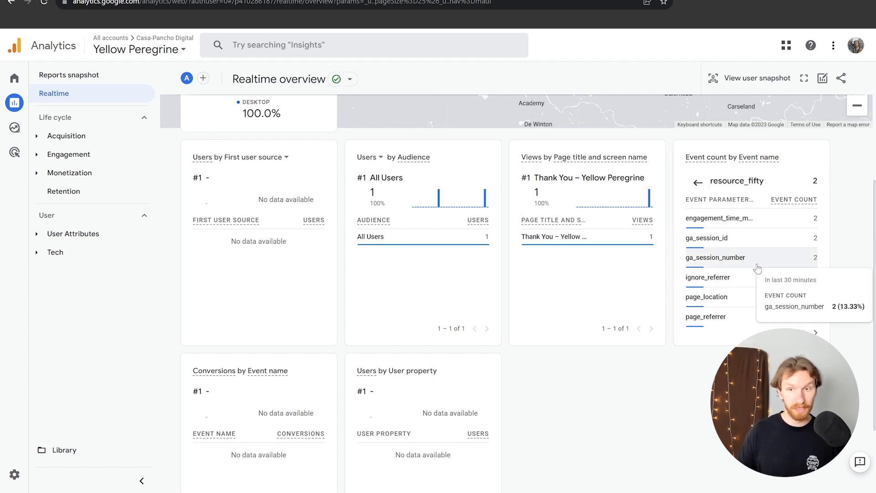
{"action": "left_click", "coordinate": [816, 332]}
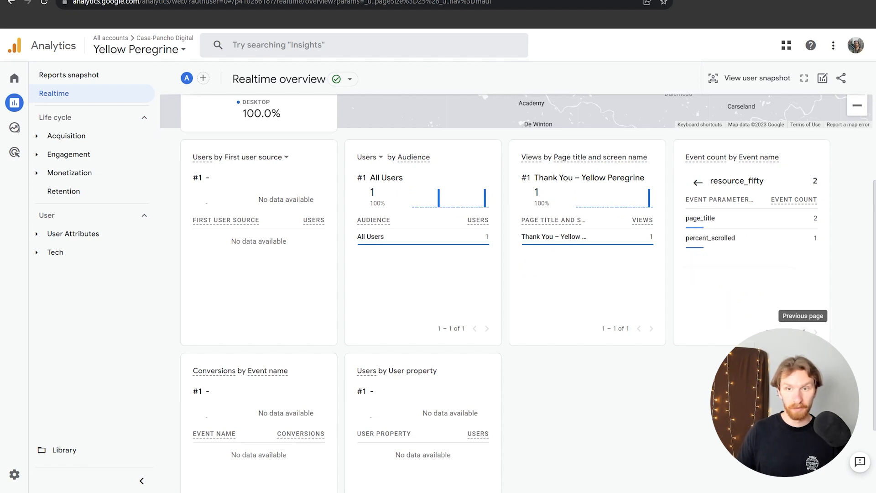
{"action": "left_click", "coordinate": [803, 331]}
{"action": "mouse_move", "coordinate": [764, 282]}
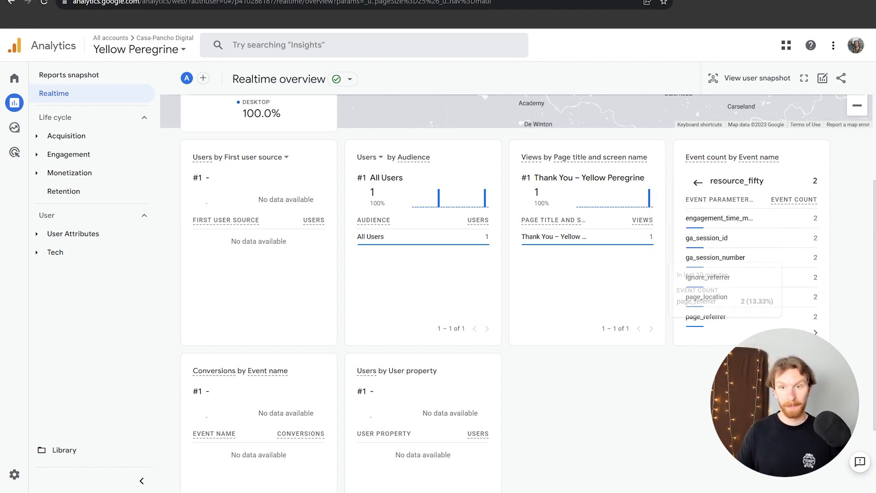
View Yellow Peregrine's Conversion Events in the Admin settings and open the property's Events list.
{"action": "scroll", "coordinate": [766, 269], "scroll_direction": "up", "scroll_amount": 2}
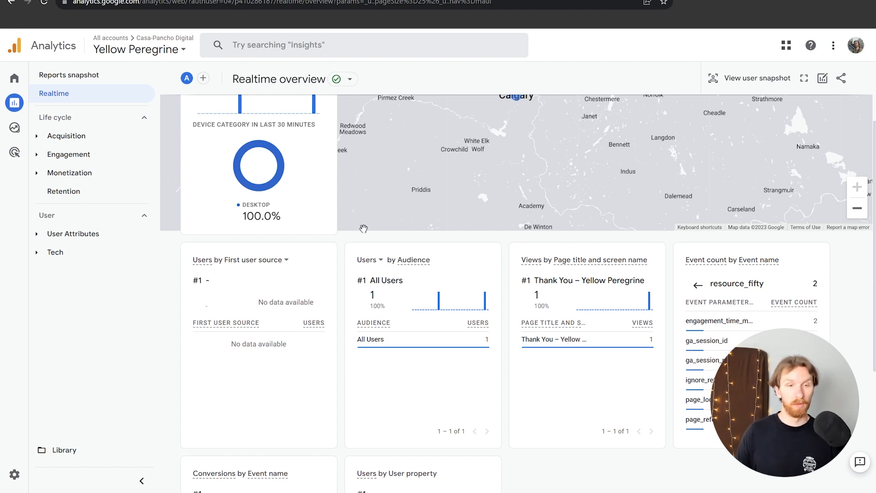
{"action": "mouse_move", "coordinate": [19, 478]}
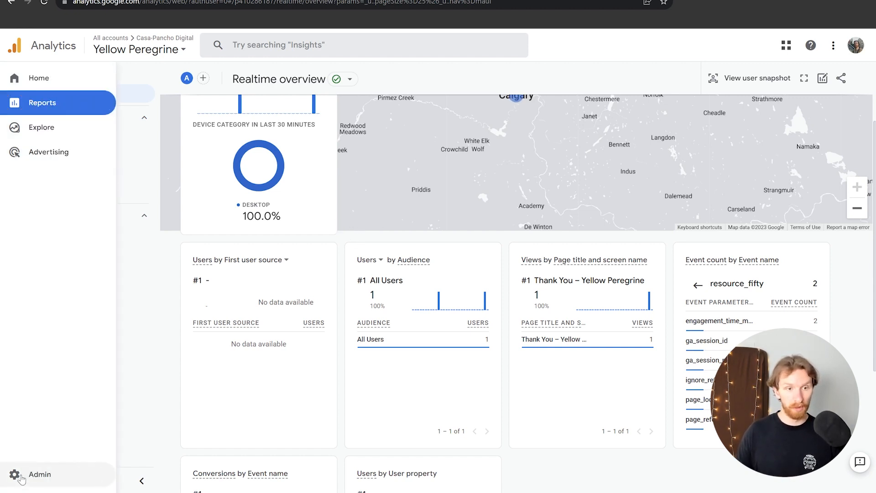
{"action": "left_click", "coordinate": [18, 478]}
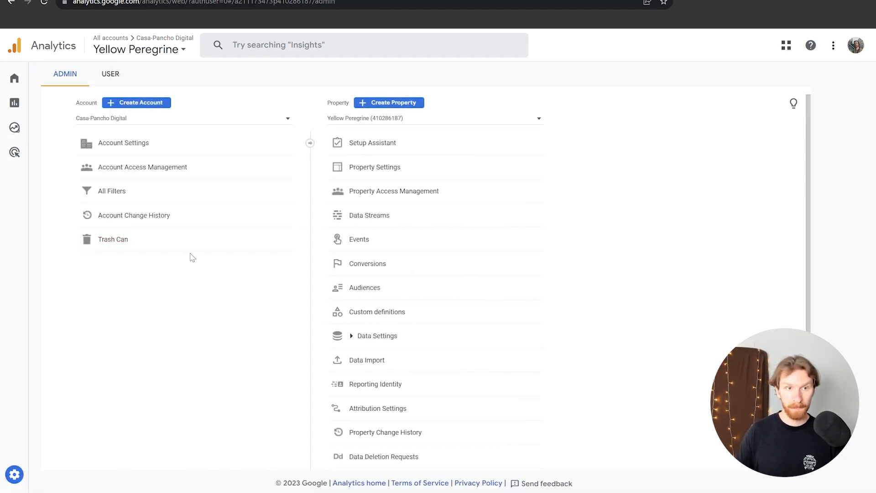
{"action": "left_click", "coordinate": [372, 269]}
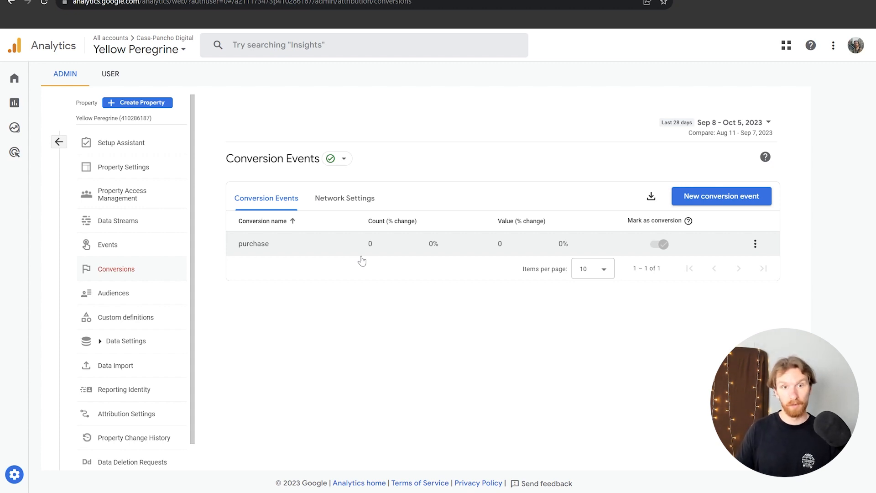
{"action": "left_click", "coordinate": [108, 247]}
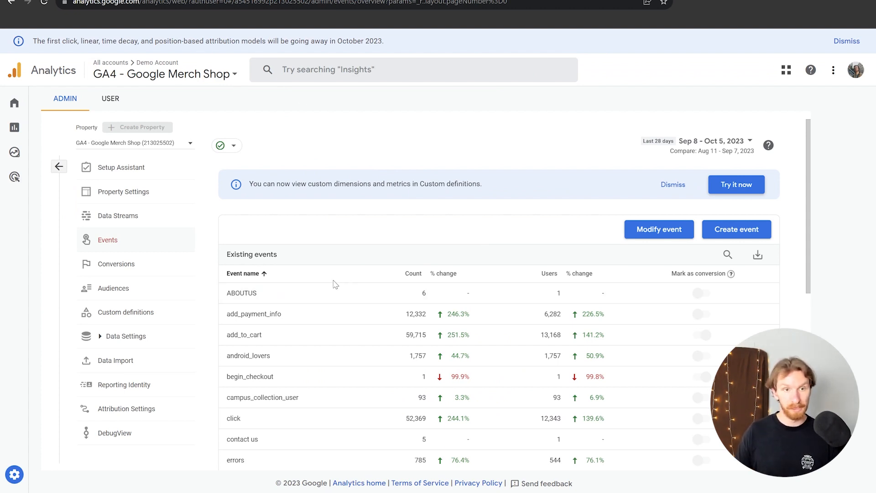
Review the Conversion Events list of the GA4 - Google Merch Shop demo property.
{"action": "left_click", "coordinate": [133, 270]}
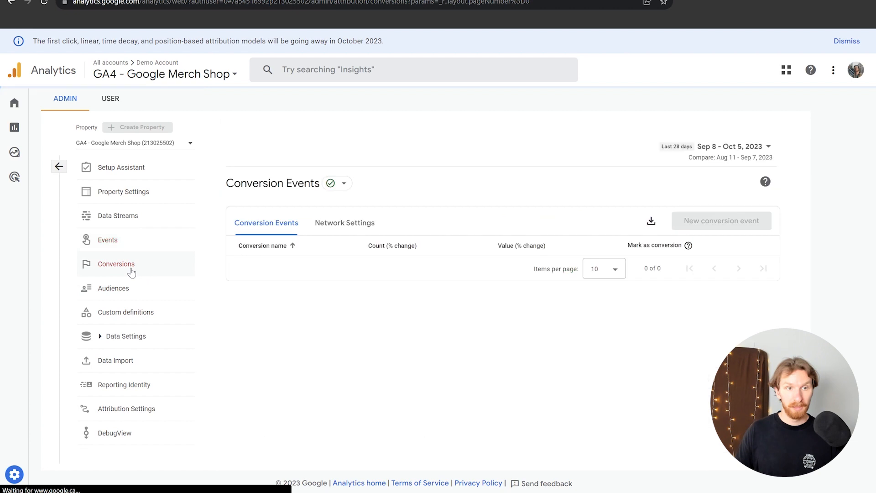
{"action": "scroll", "coordinate": [321, 281], "scroll_direction": "down", "scroll_amount": 2}
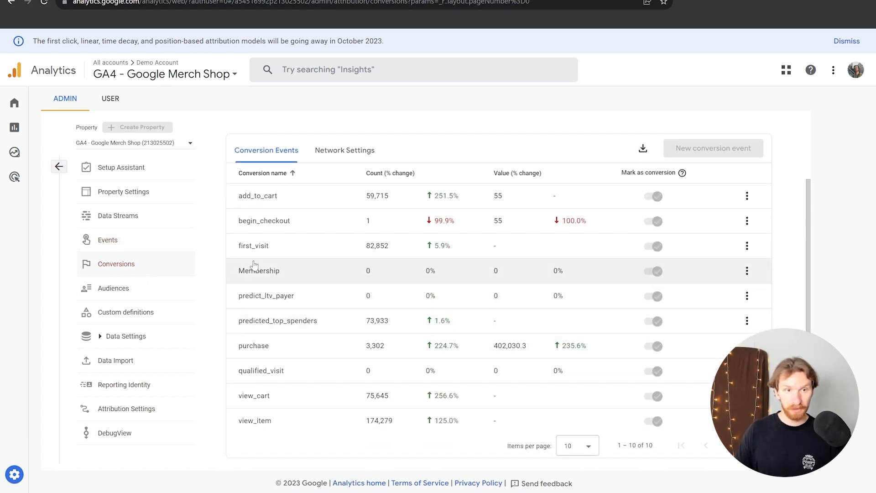
{"action": "scroll", "coordinate": [298, 247], "scroll_direction": "up", "scroll_amount": 2}
Return to the demo property's Events list and examine the Mark as conversion setting of the existing events.
{"action": "left_click", "coordinate": [117, 242]}
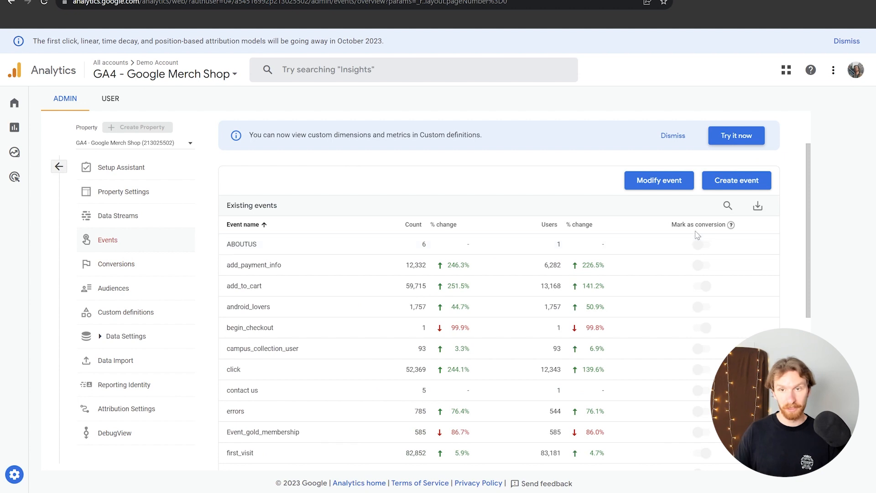
{"action": "scroll", "coordinate": [704, 227], "scroll_direction": "down", "scroll_amount": 1}
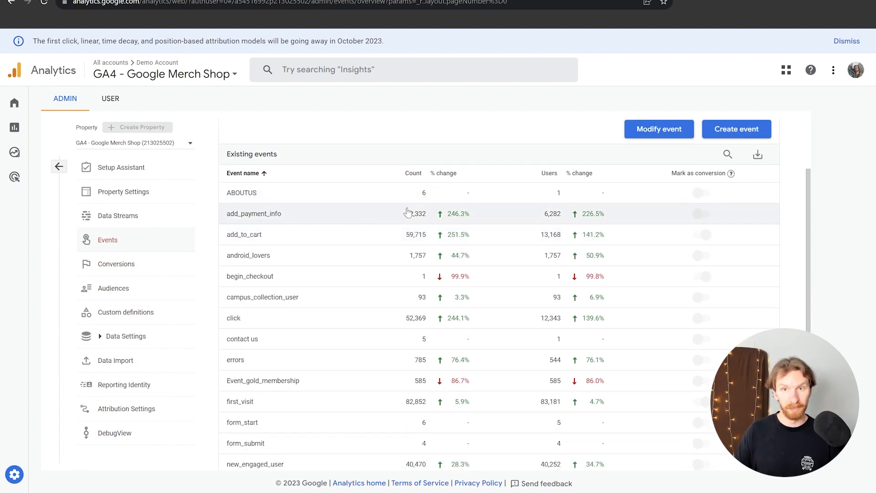
{"action": "mouse_move", "coordinate": [700, 182]}
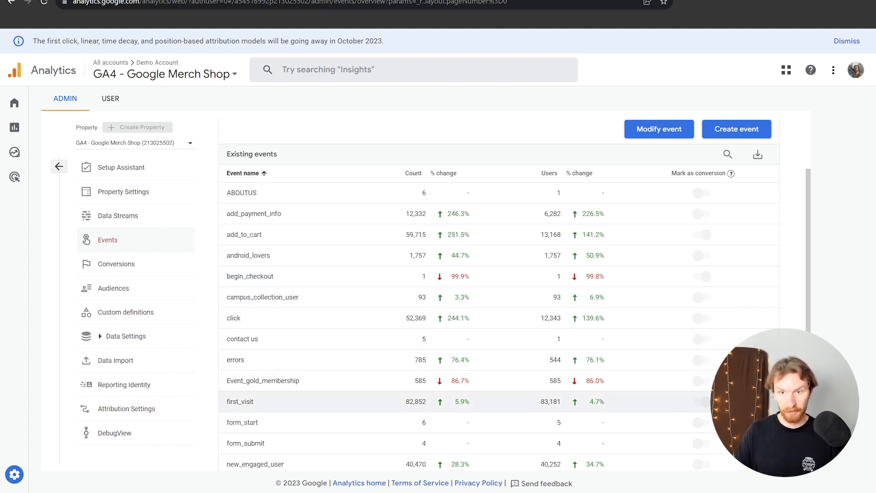
{"action": "mouse_move", "coordinate": [46, 139]}
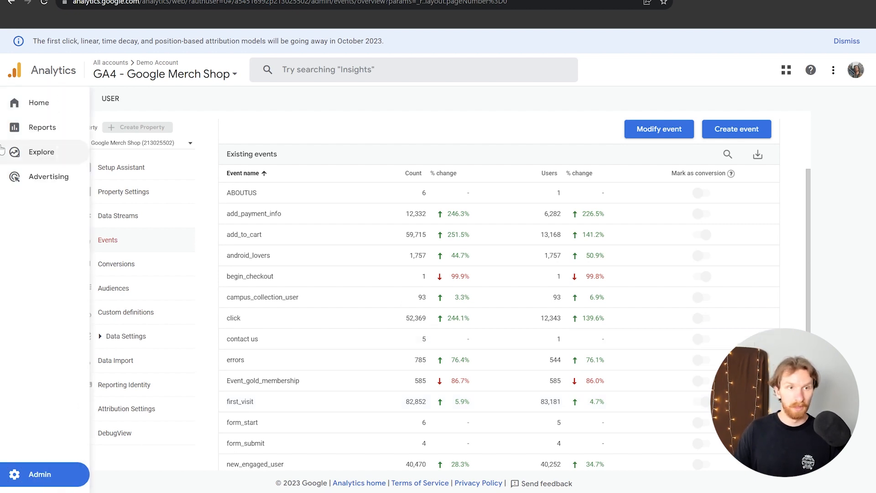